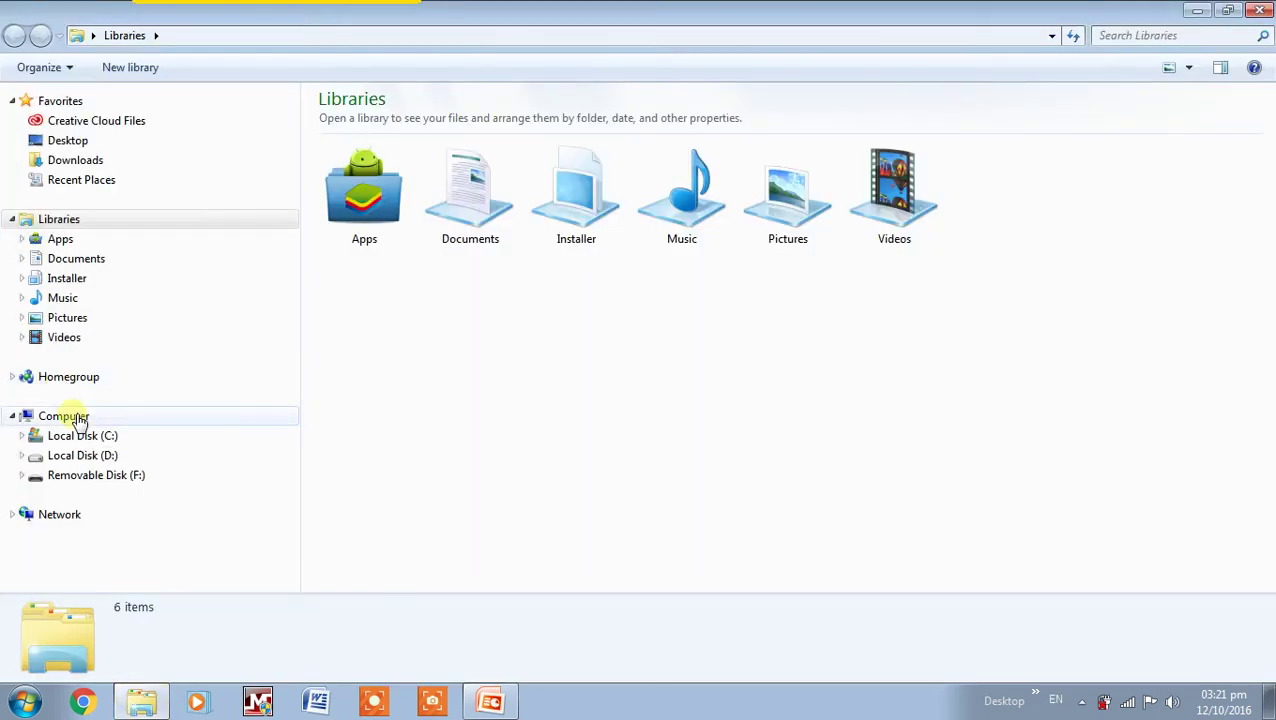
Open the 'ePelaporan - 2504016 - 1006PM - Release C5' database from C:\BPI in Access
click(72, 416)
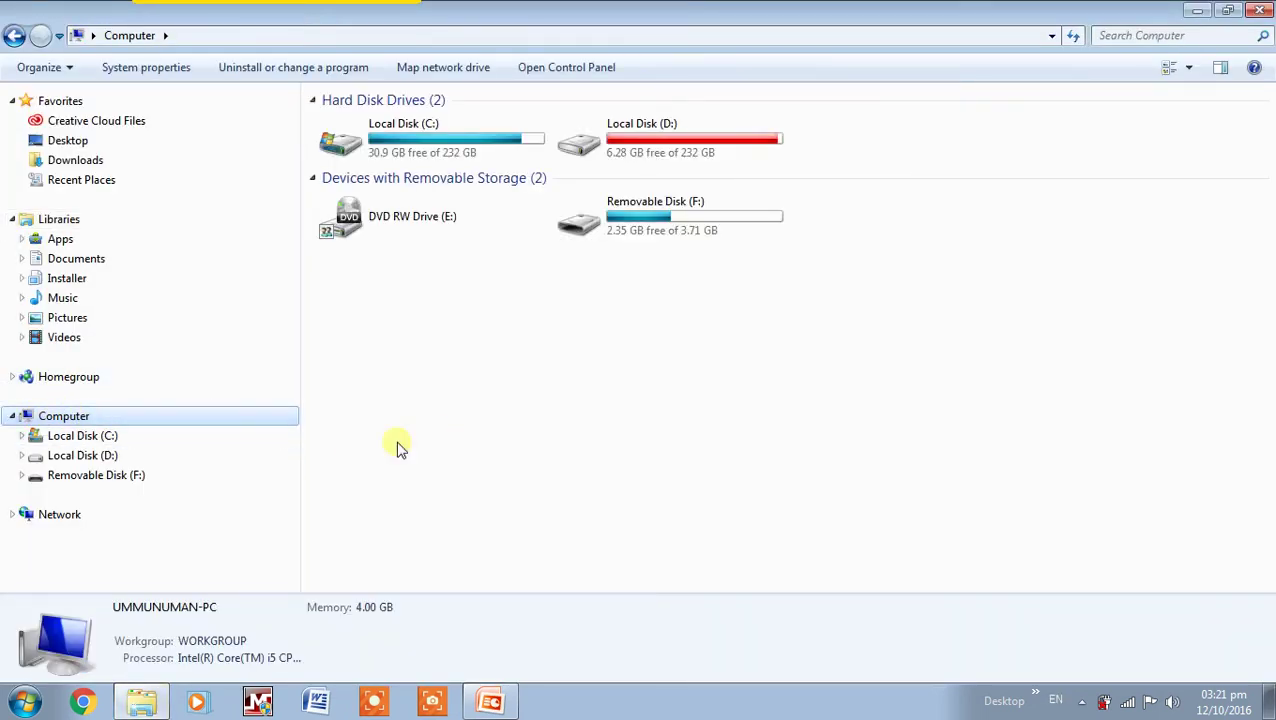
double_click(420, 138)
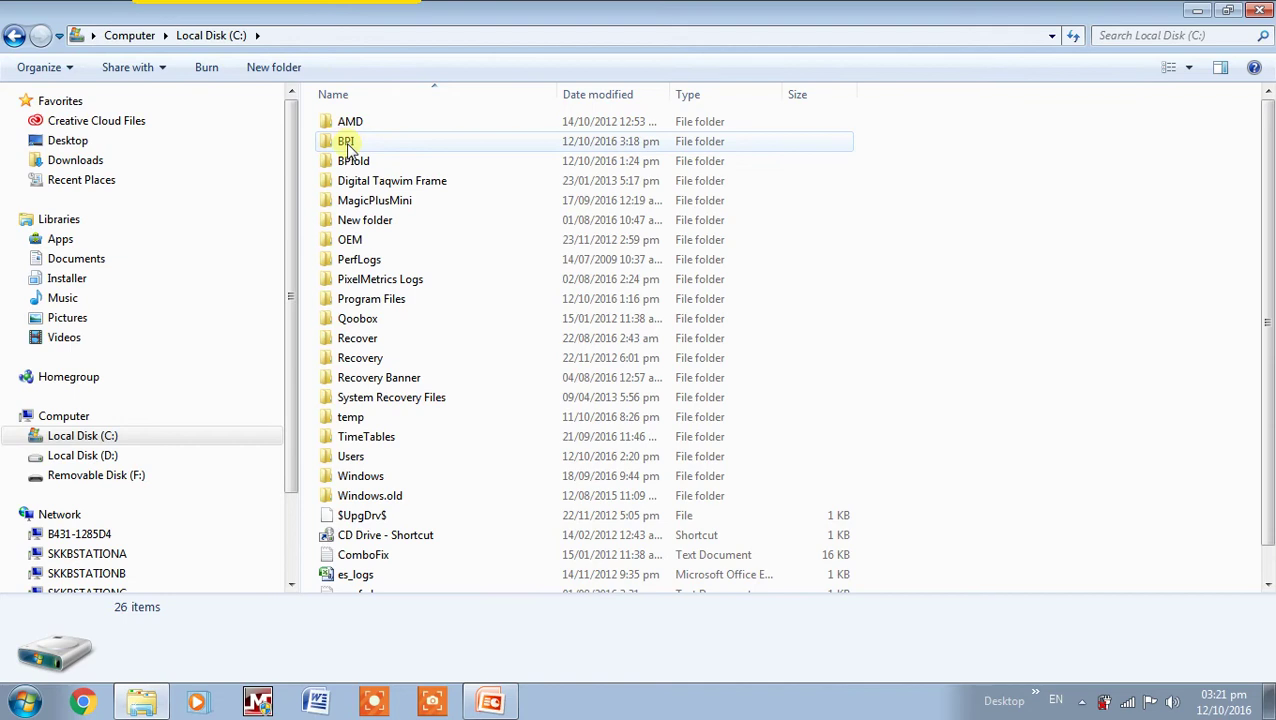
double_click(365, 146)
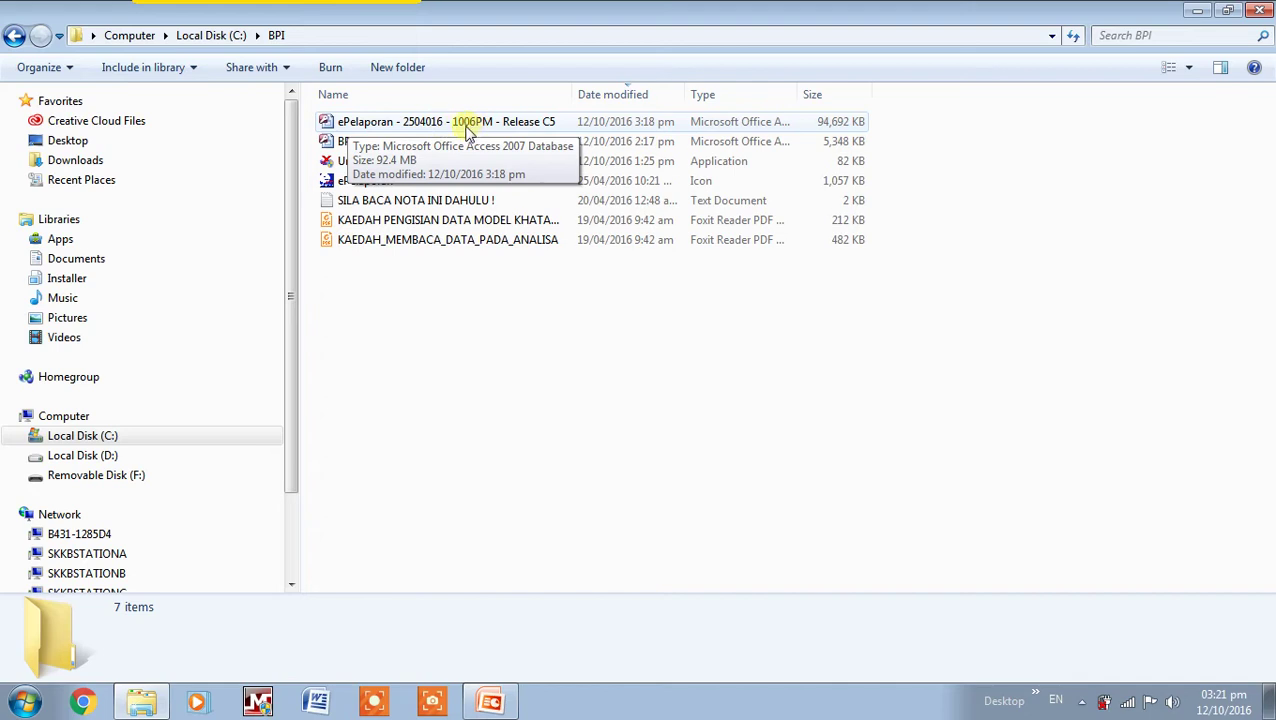
click(554, 125)
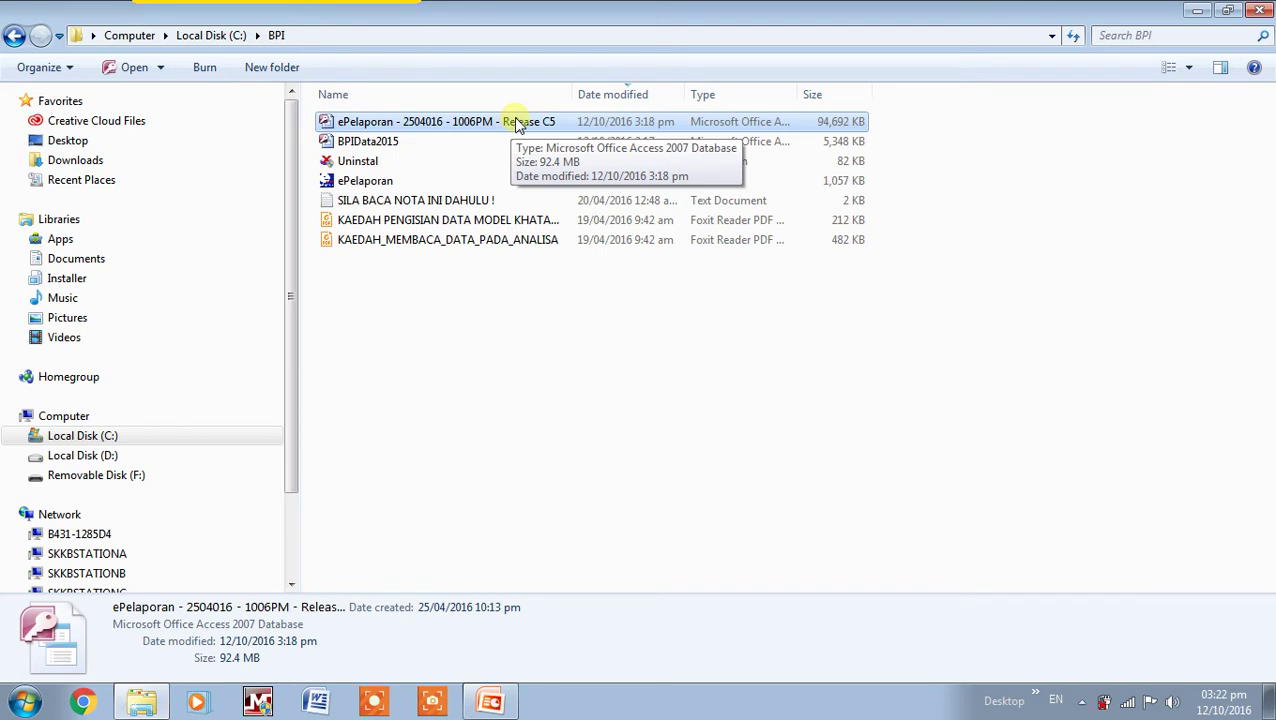
click(484, 350)
double_click(471, 126)
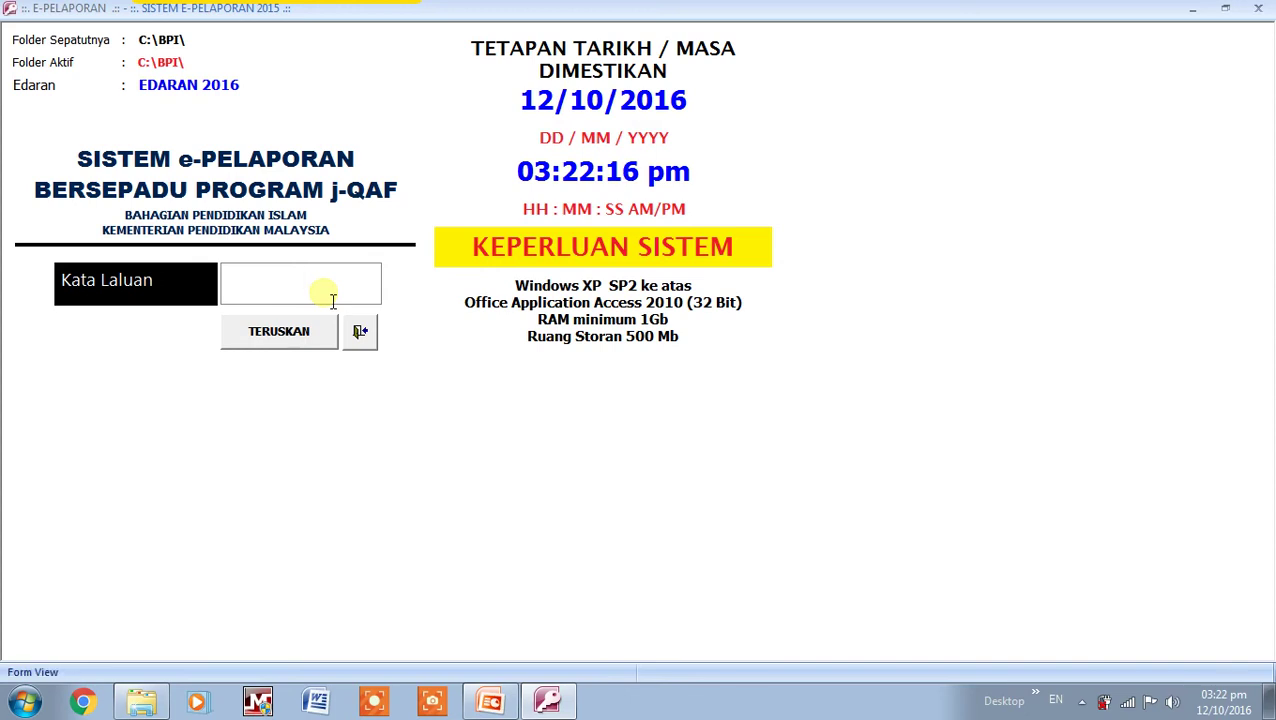
Enter the system password in Kata Laluan and submit it with TERUSKAN
text(******)
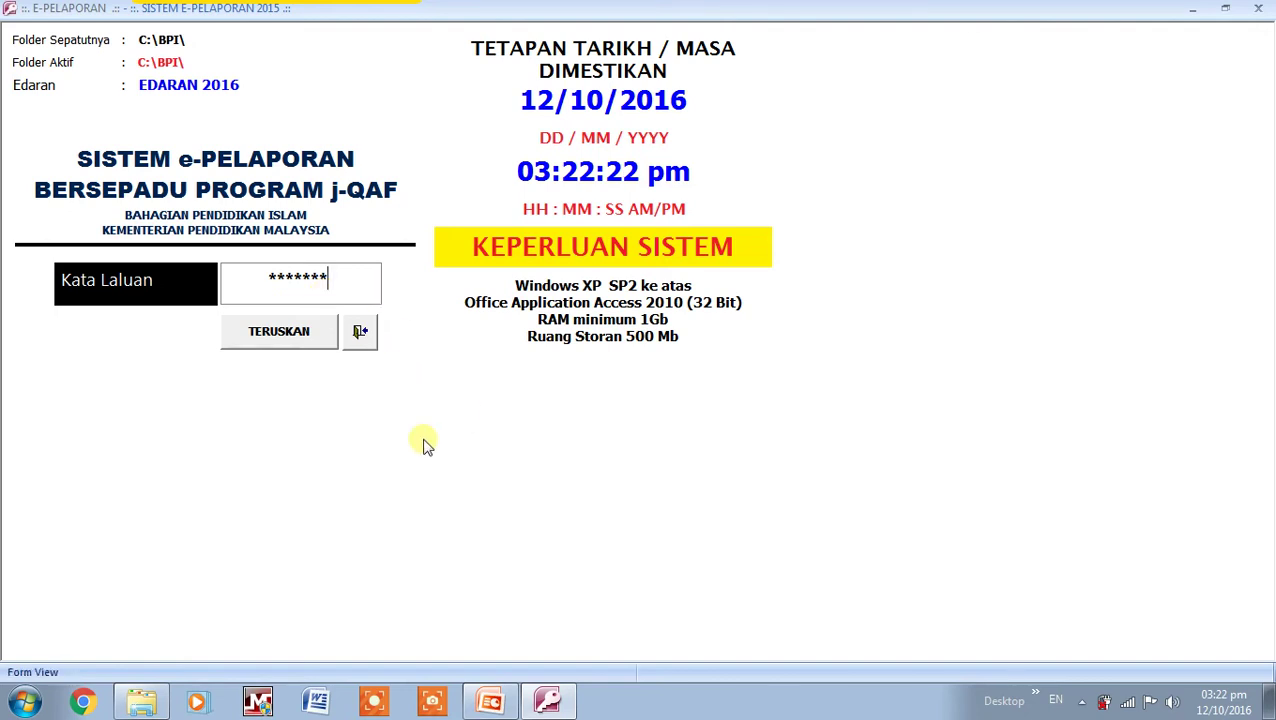
click(288, 346)
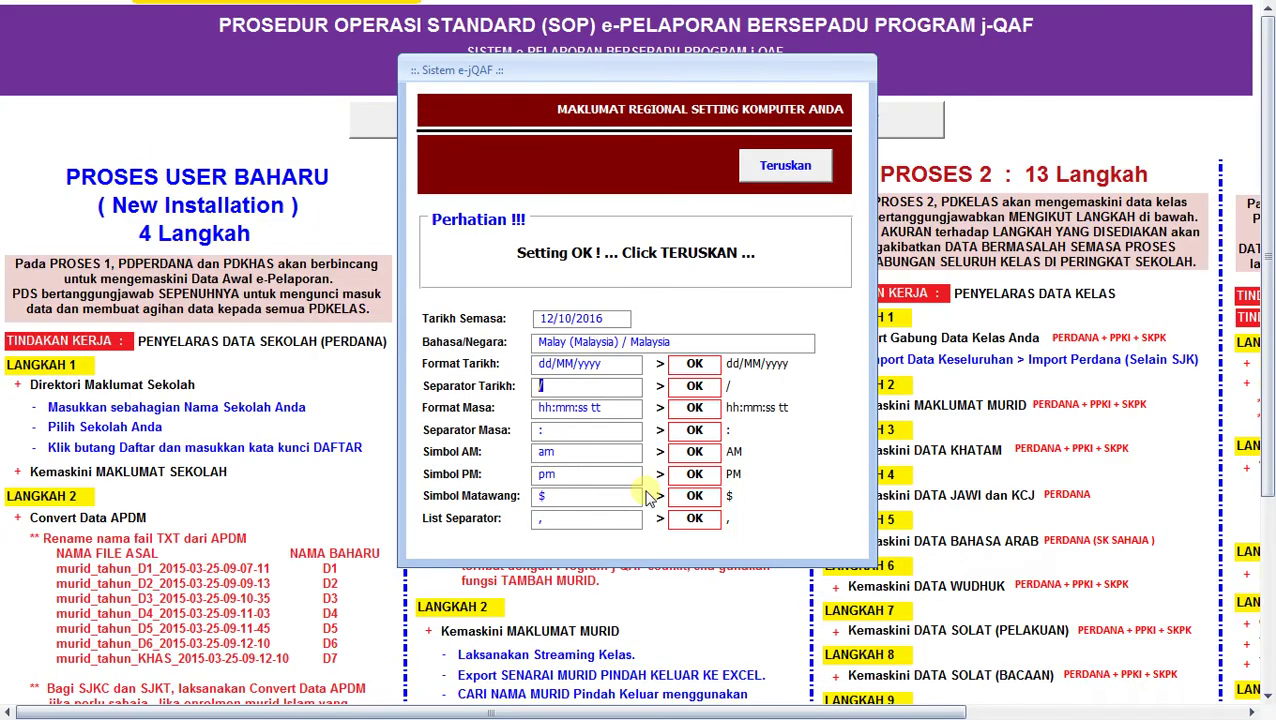
Accept the regional settings check, review the SOP page, and go to KE MENU UTAMA
click(786, 168)
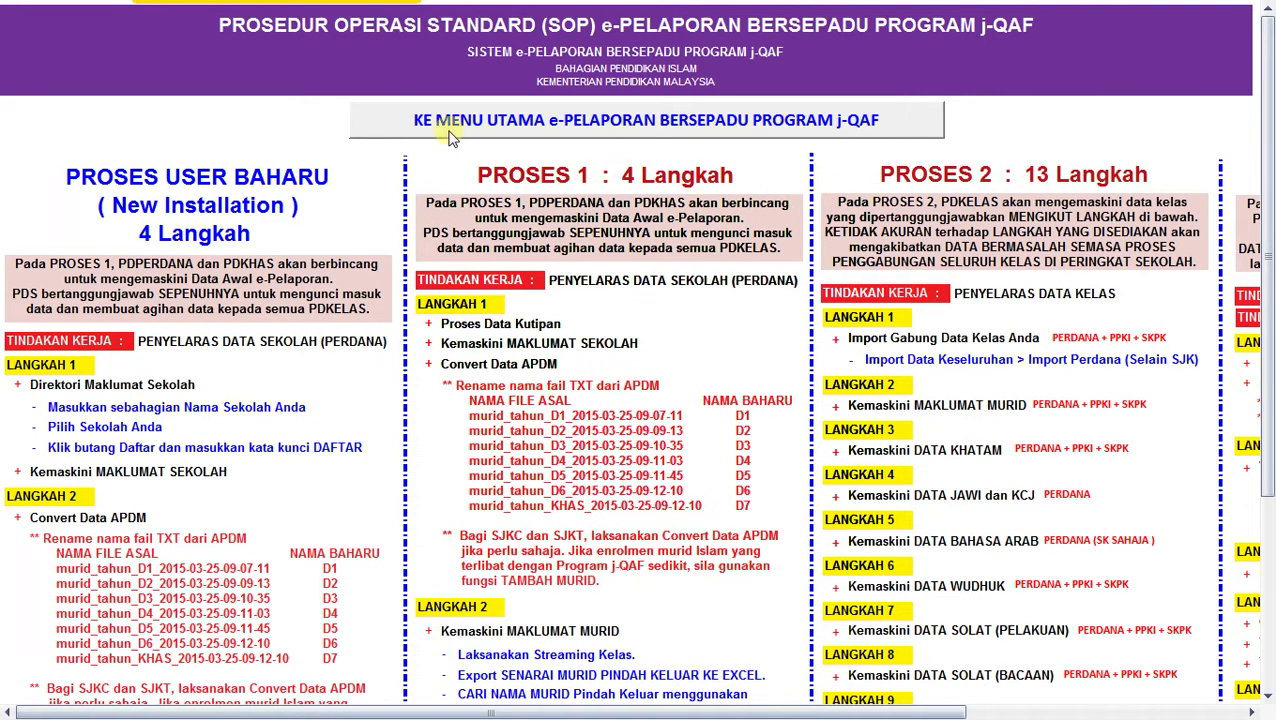
drag(810, 713, 837, 714)
drag(730, 713, 982, 712)
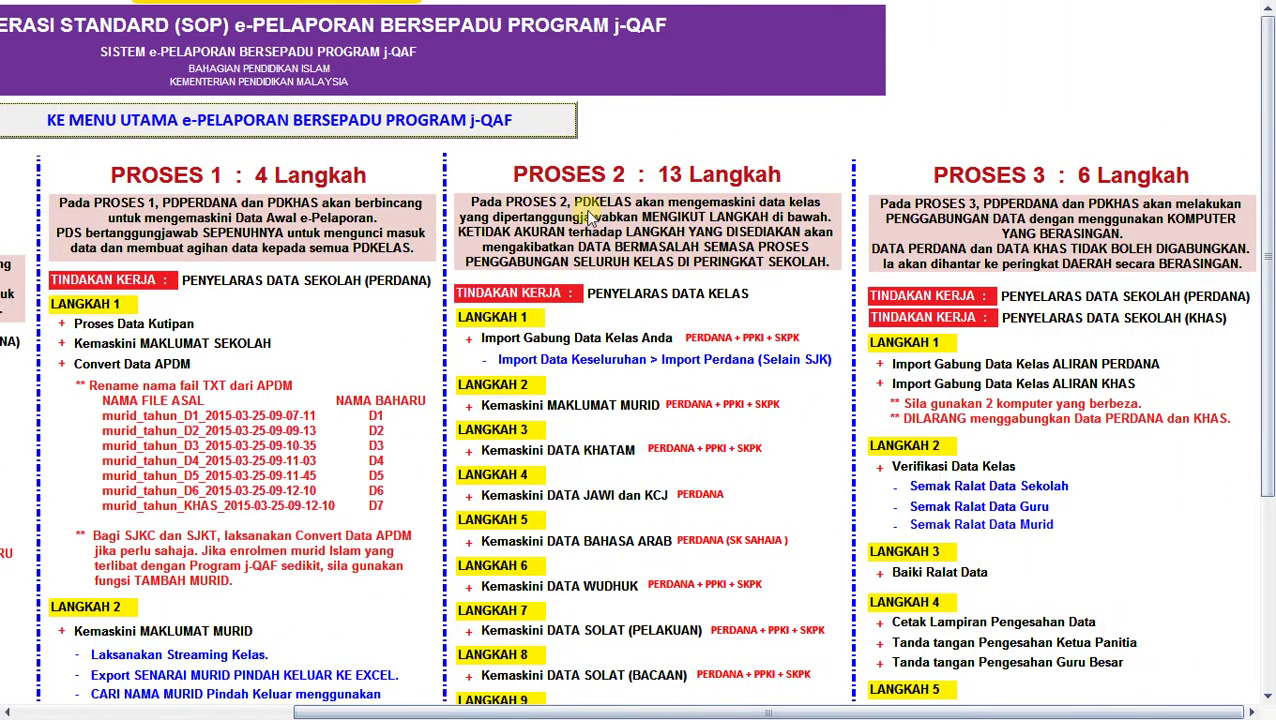
scroll(305, 393, down, 3)
scroll(305, 393, up, 3)
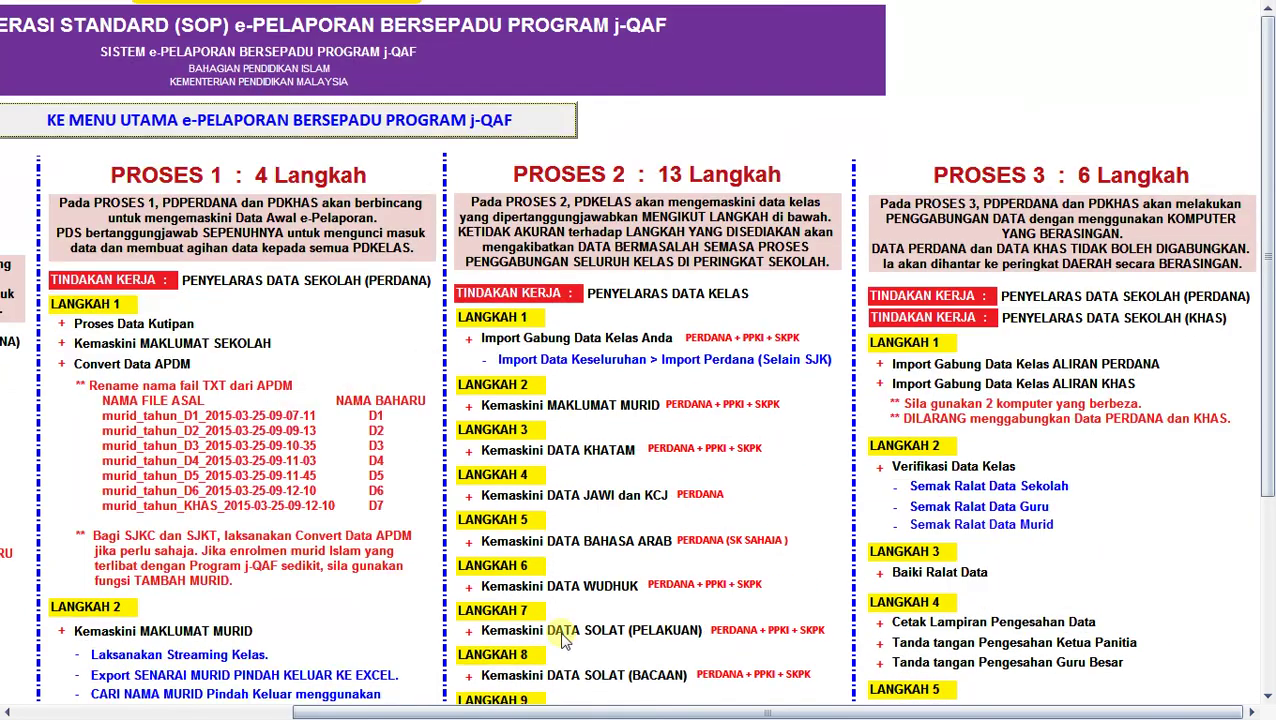
drag(500, 712, 428, 712)
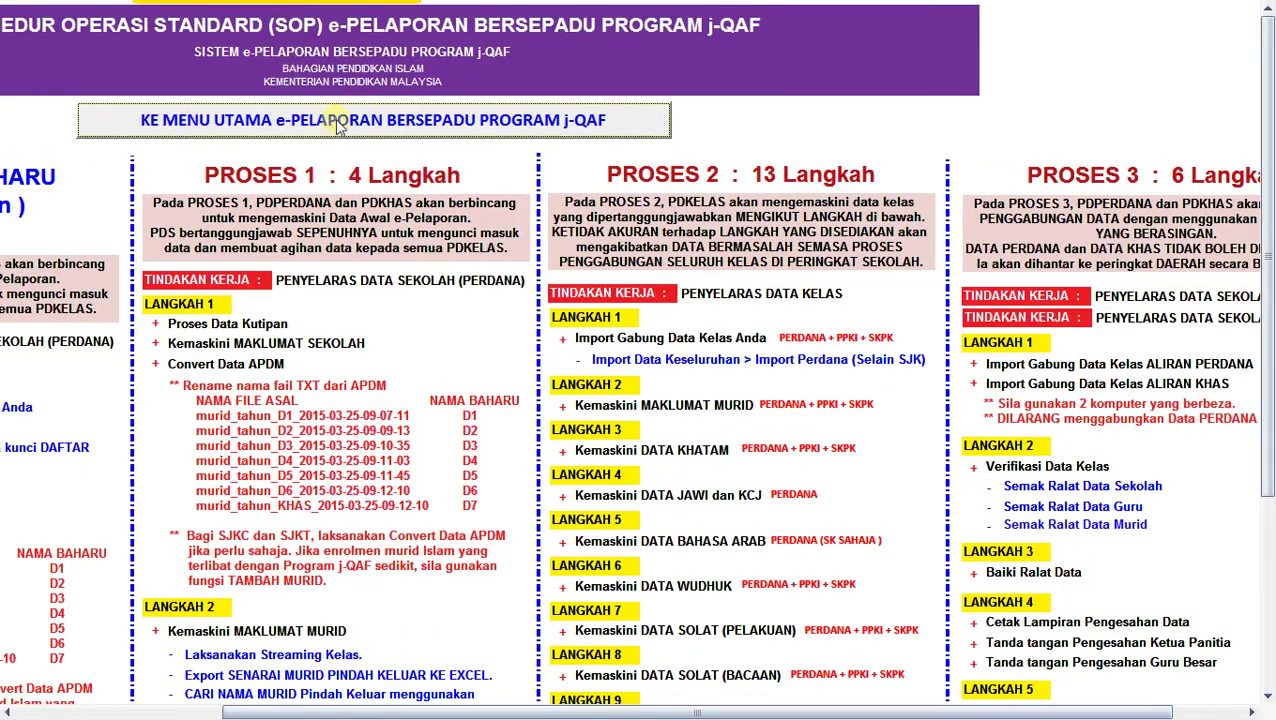
click(400, 130)
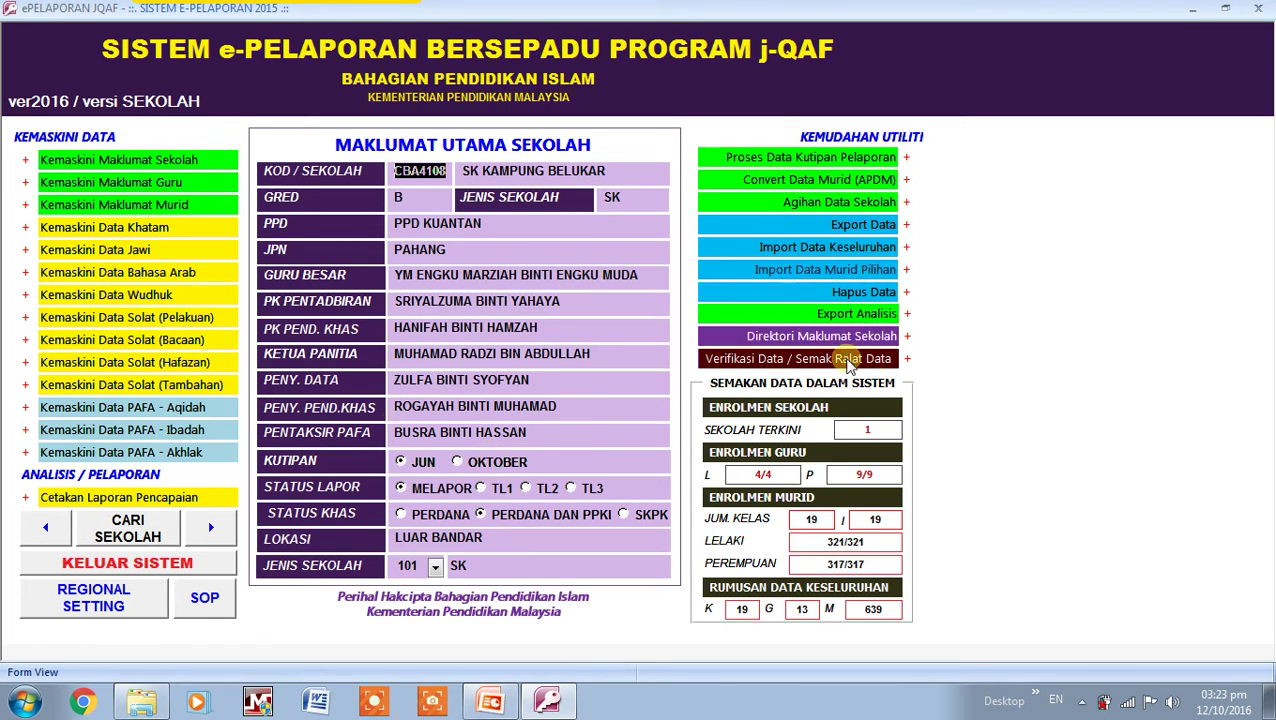
Open Hapus Data under Kemudahan Utiliti to reach the MENU HAPUS DATA form
click(736, 298)
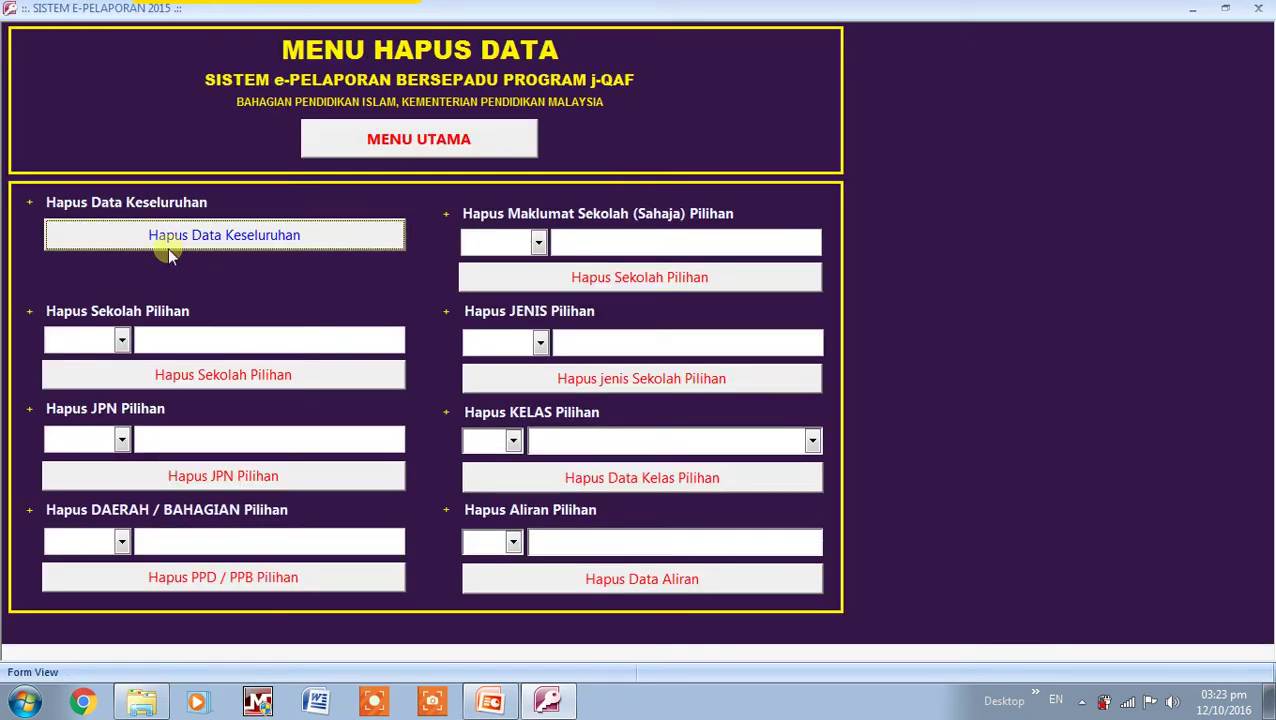
Wipe all school data with Hapus Data Keseluruhan, confirming and acknowledging the completion message
click(306, 241)
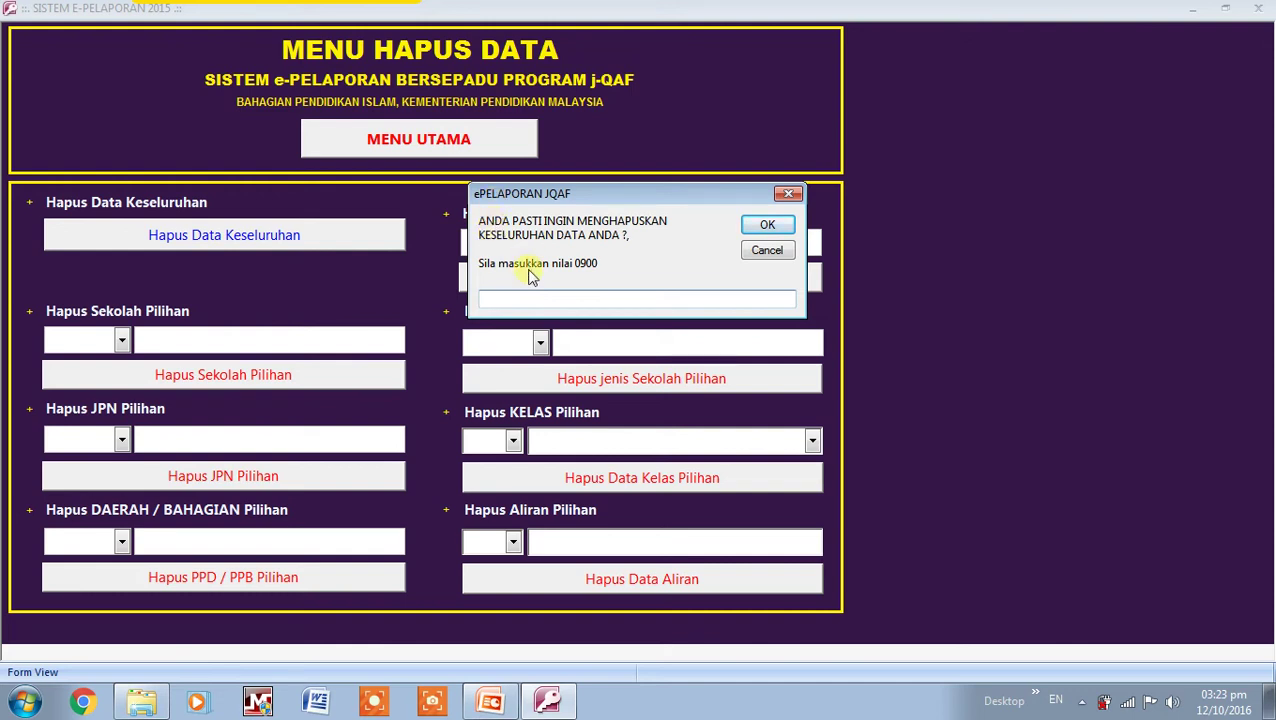
drag(568, 194, 347, 213)
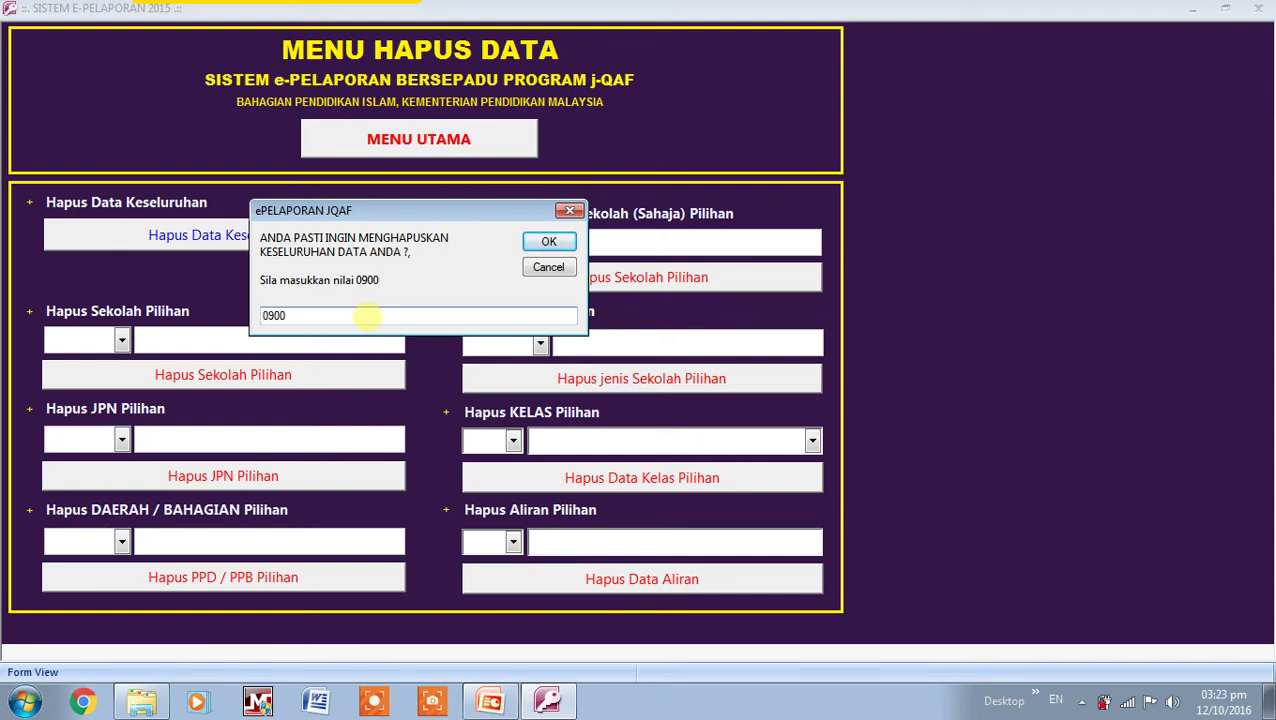
click(549, 241)
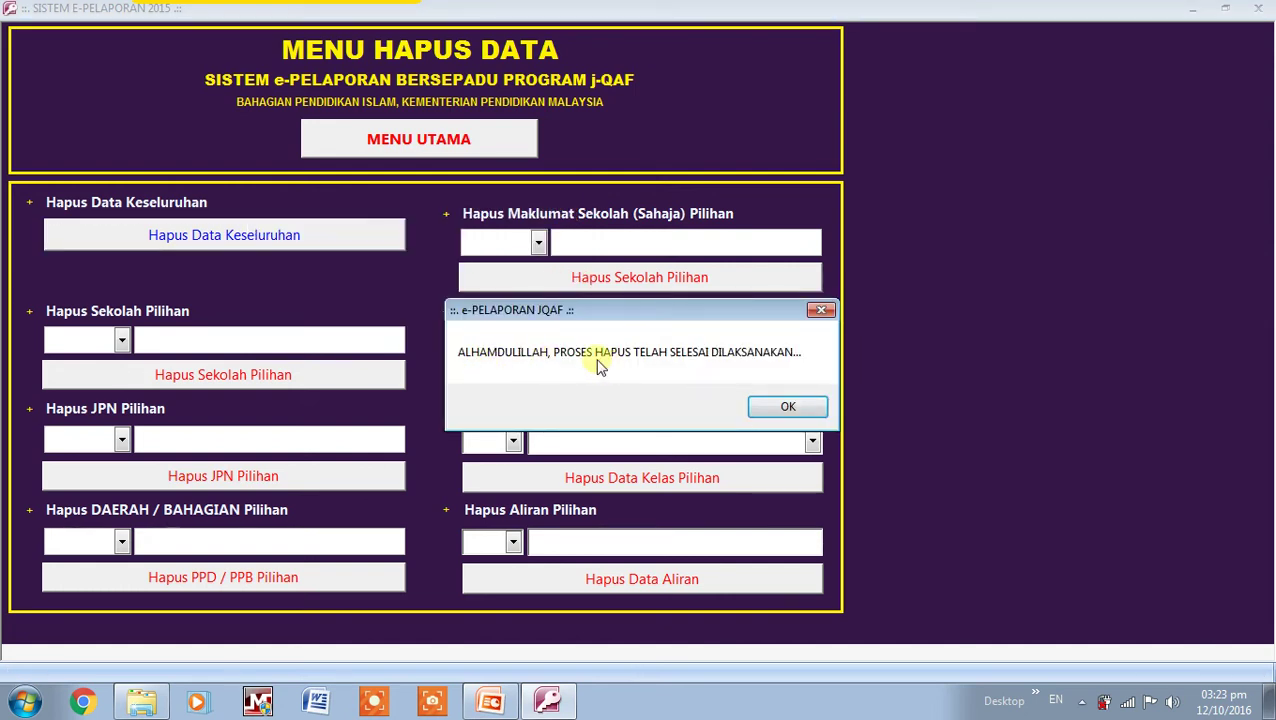
click(801, 407)
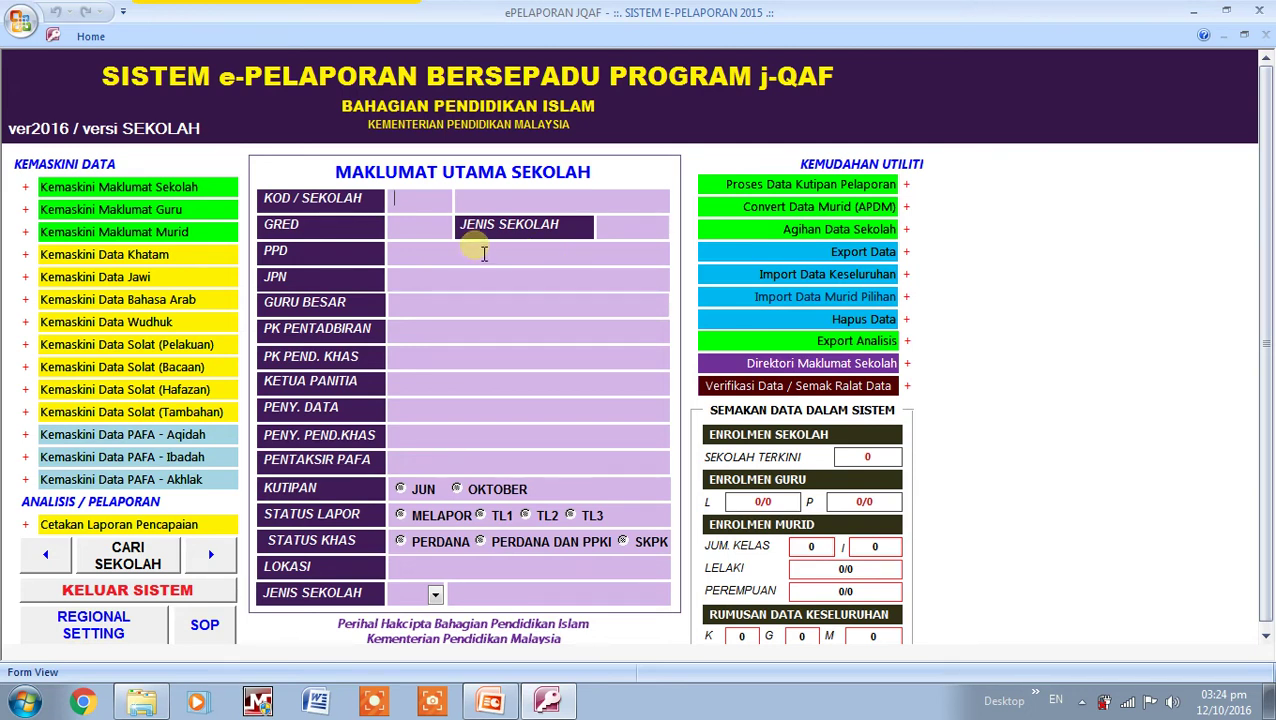
Open the Import Data Keseluruhan utility to show the UTILITI IMPORT DATA form
click(773, 281)
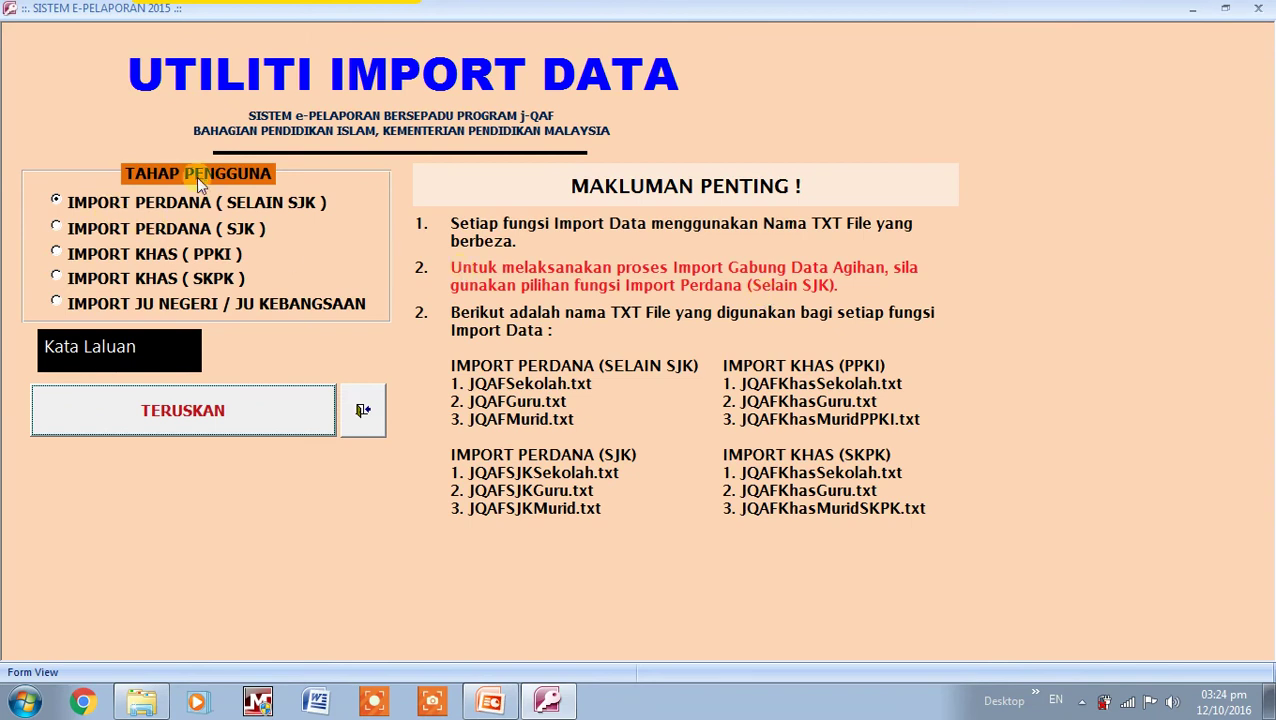
Choose the IMPORT PERDANA ( SELAIN SJK ) level and continue to its import screen
click(58, 204)
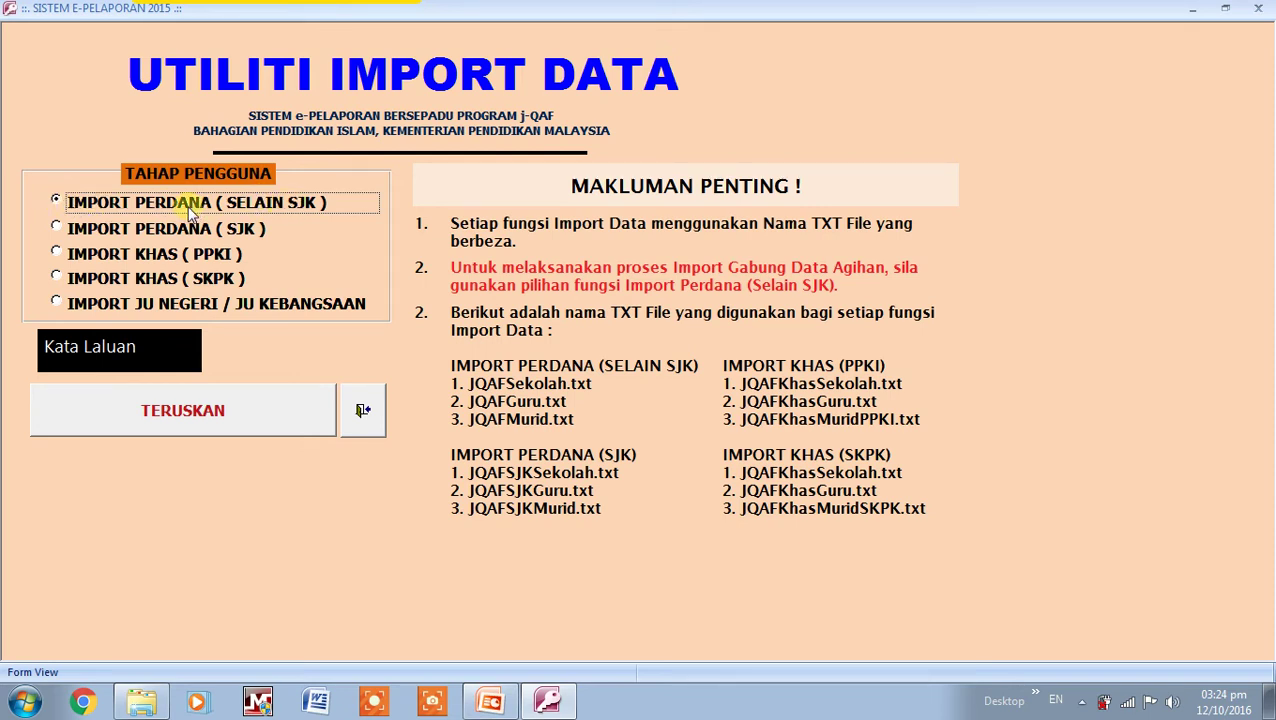
click(57, 227)
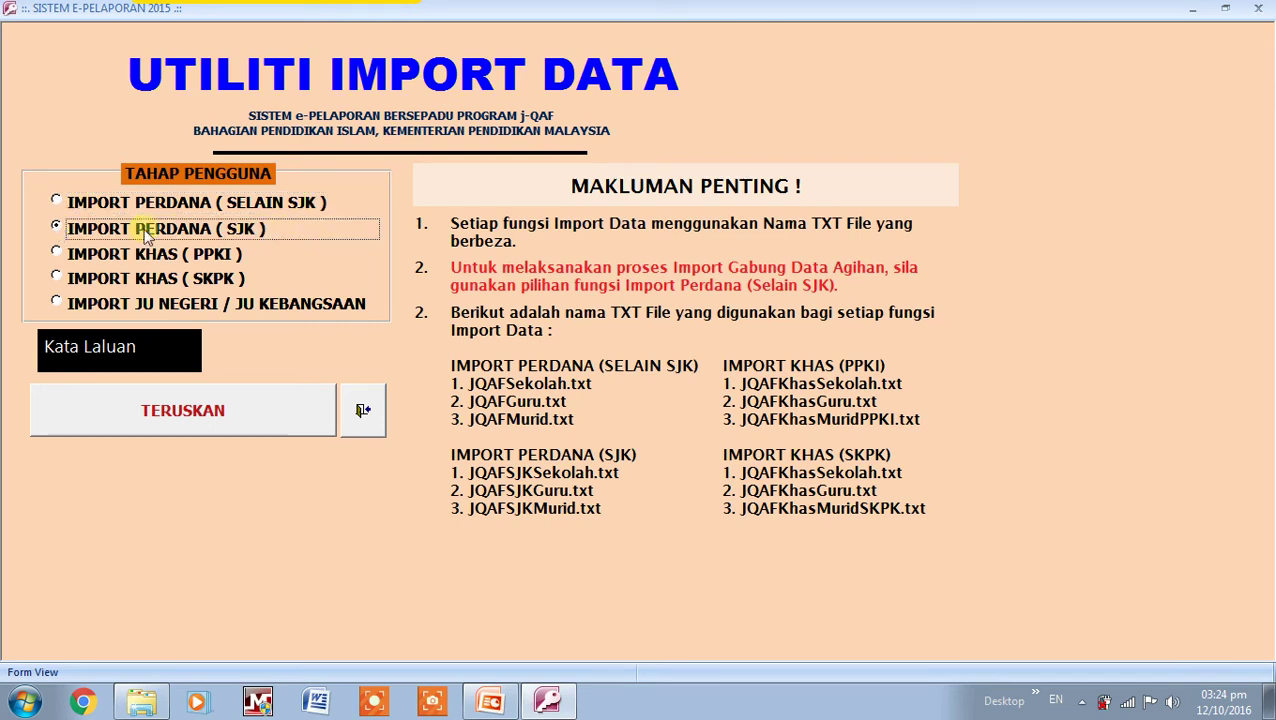
click(112, 203)
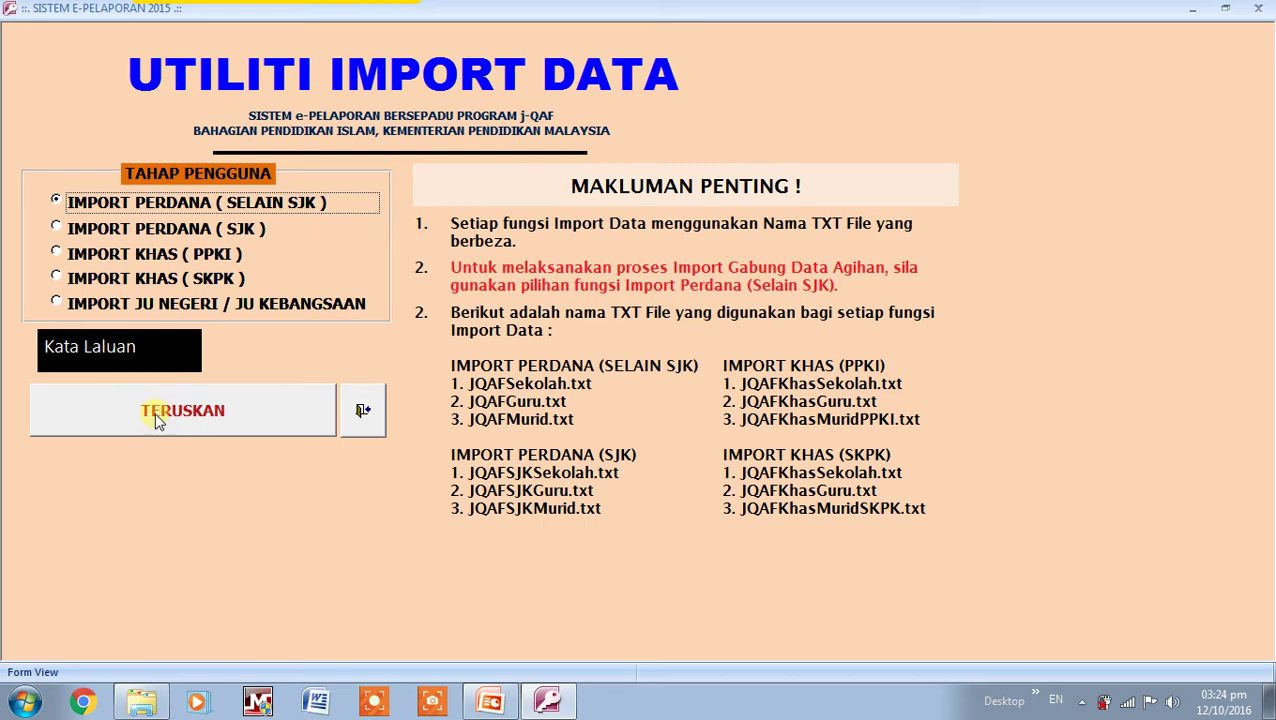
click(197, 416)
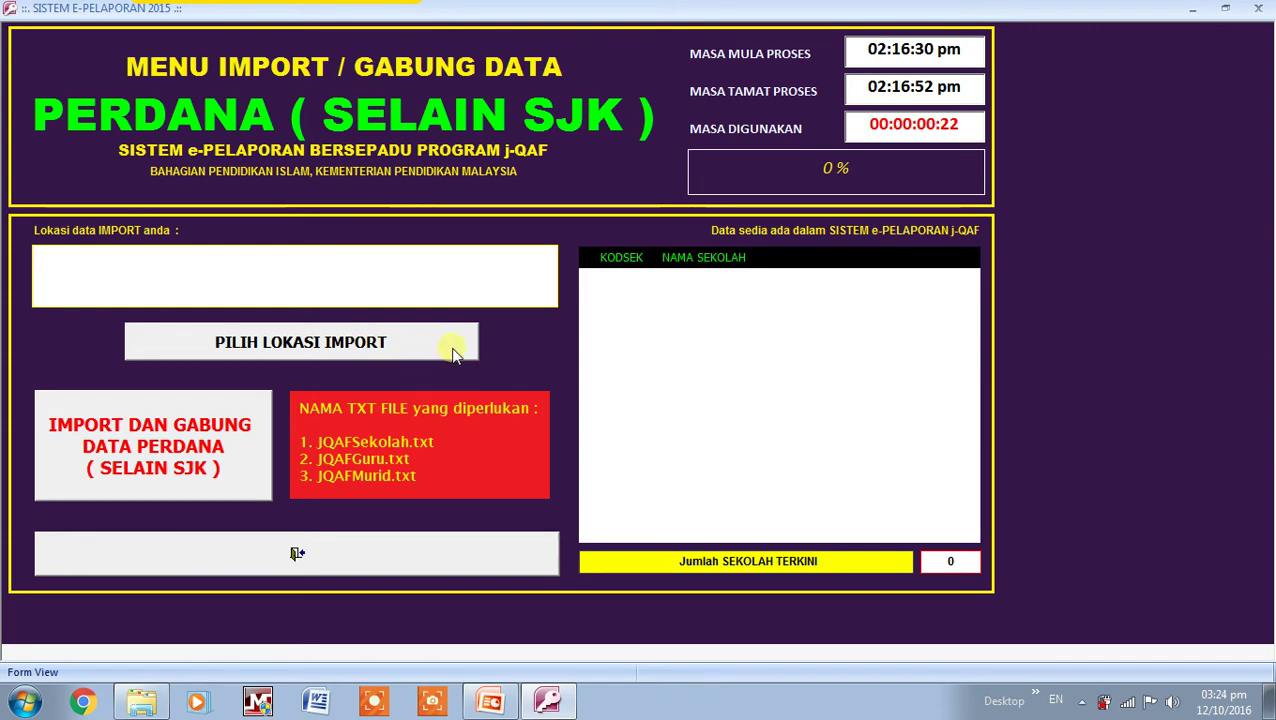
Set the import location to the CBA4108-SK KAMPUNG BELUKAR folder on the Desktop
click(356, 358)
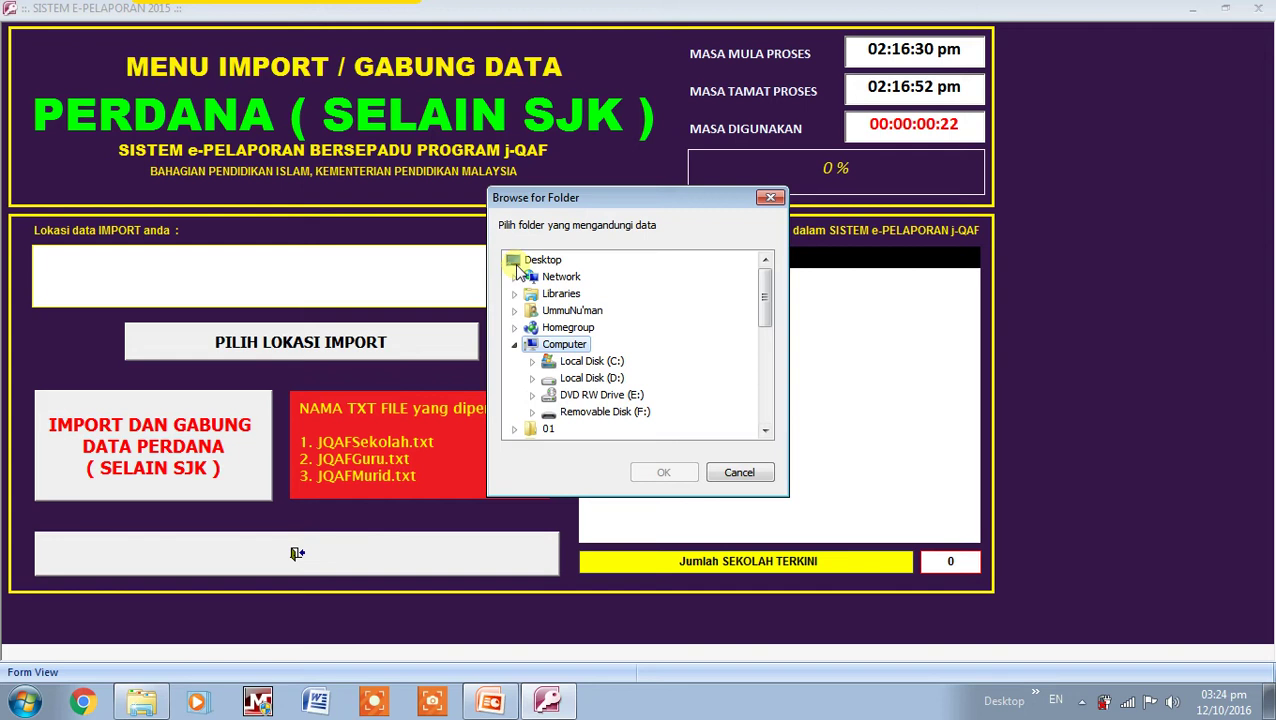
click(514, 344)
drag(762, 302, 763, 345)
scroll(527, 319, down, 1)
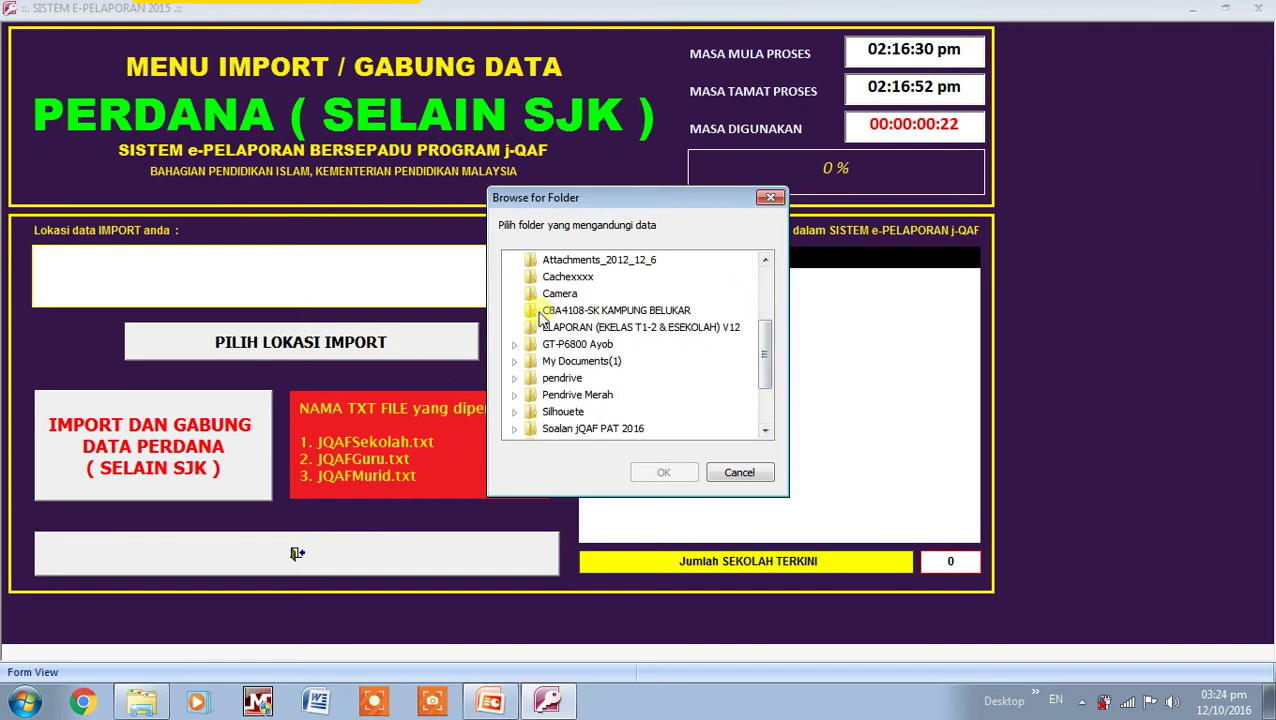
click(664, 312)
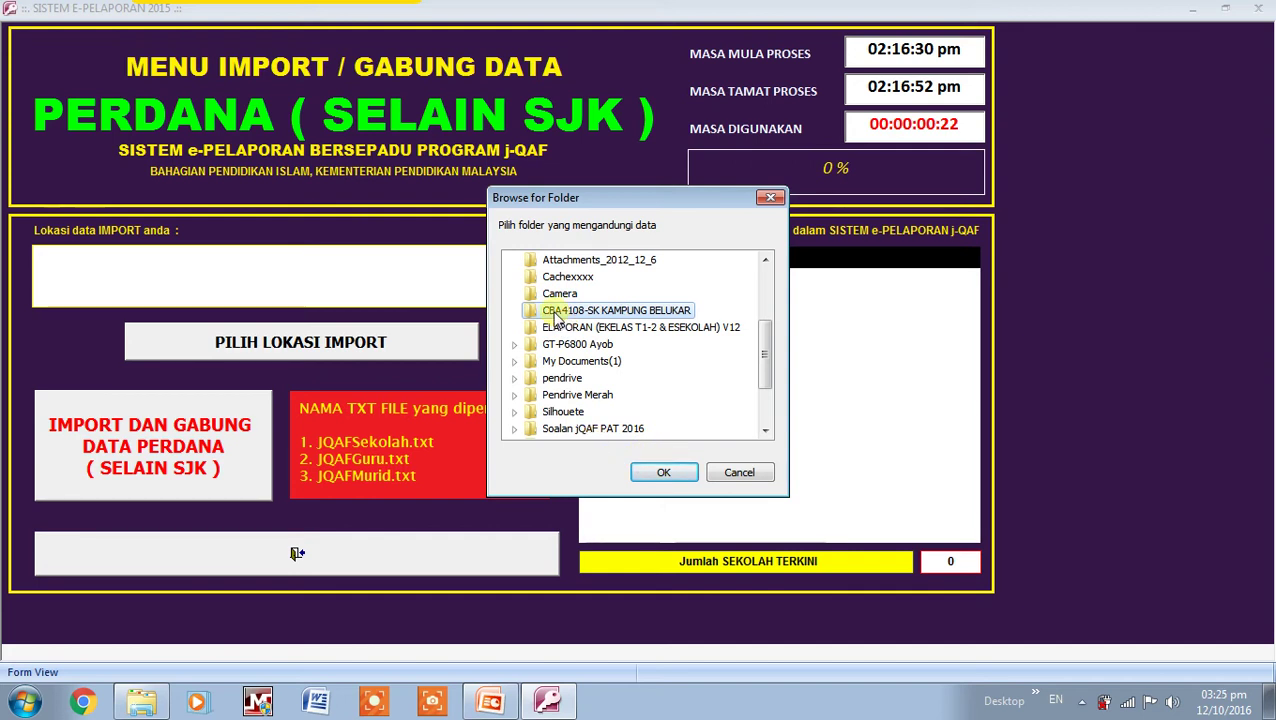
click(657, 474)
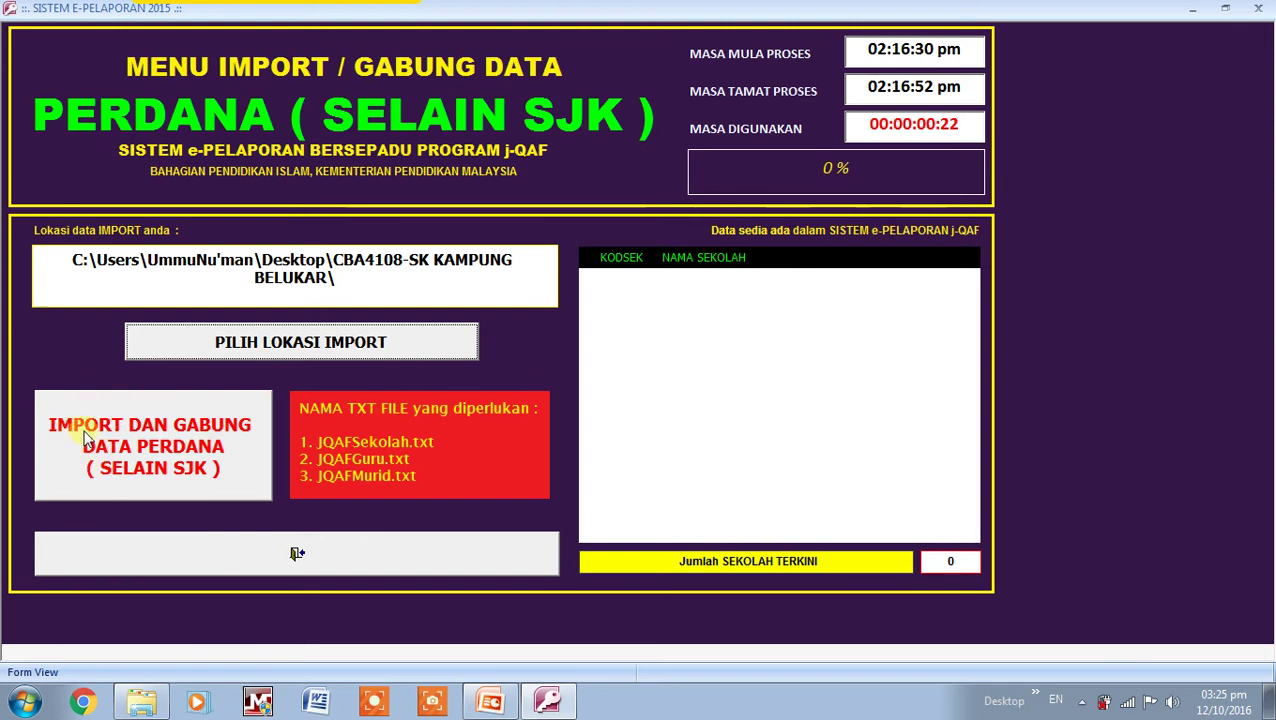
Run IMPORT DAN GABUNG DATA PERDANA (SELAIN SJK), acknowledge Proses selesai, and return to the main menu
click(153, 468)
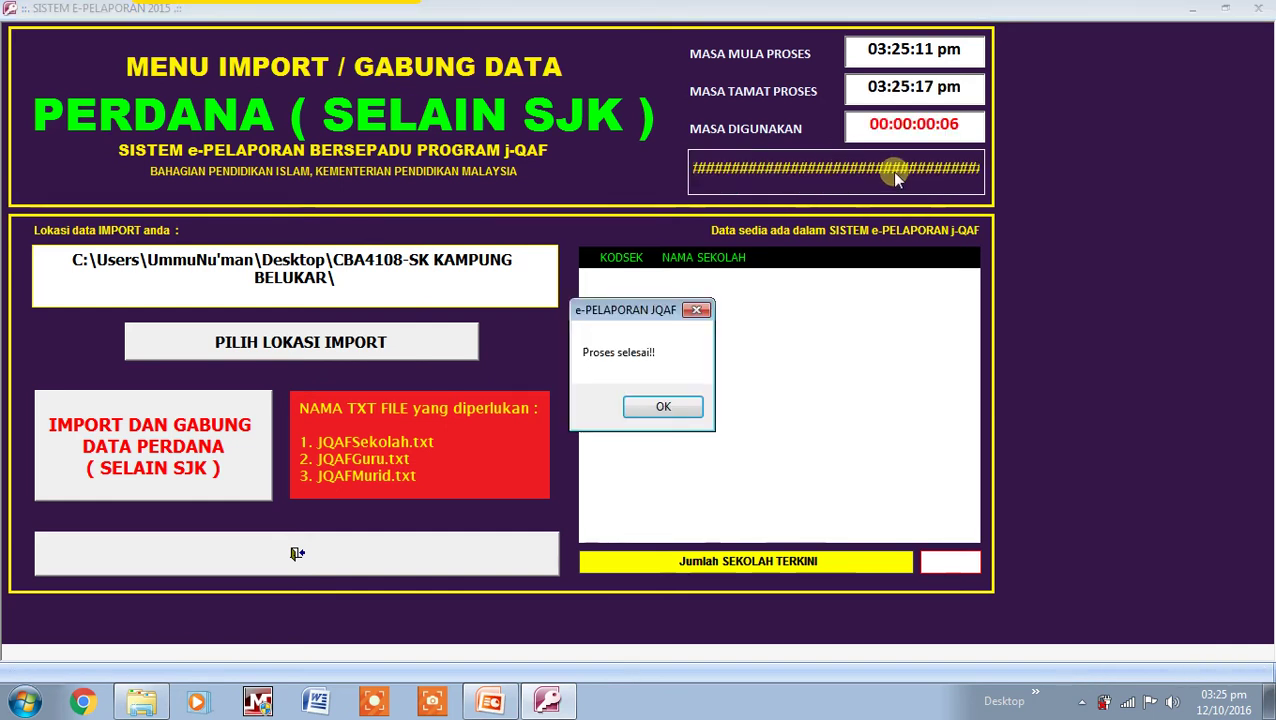
click(670, 410)
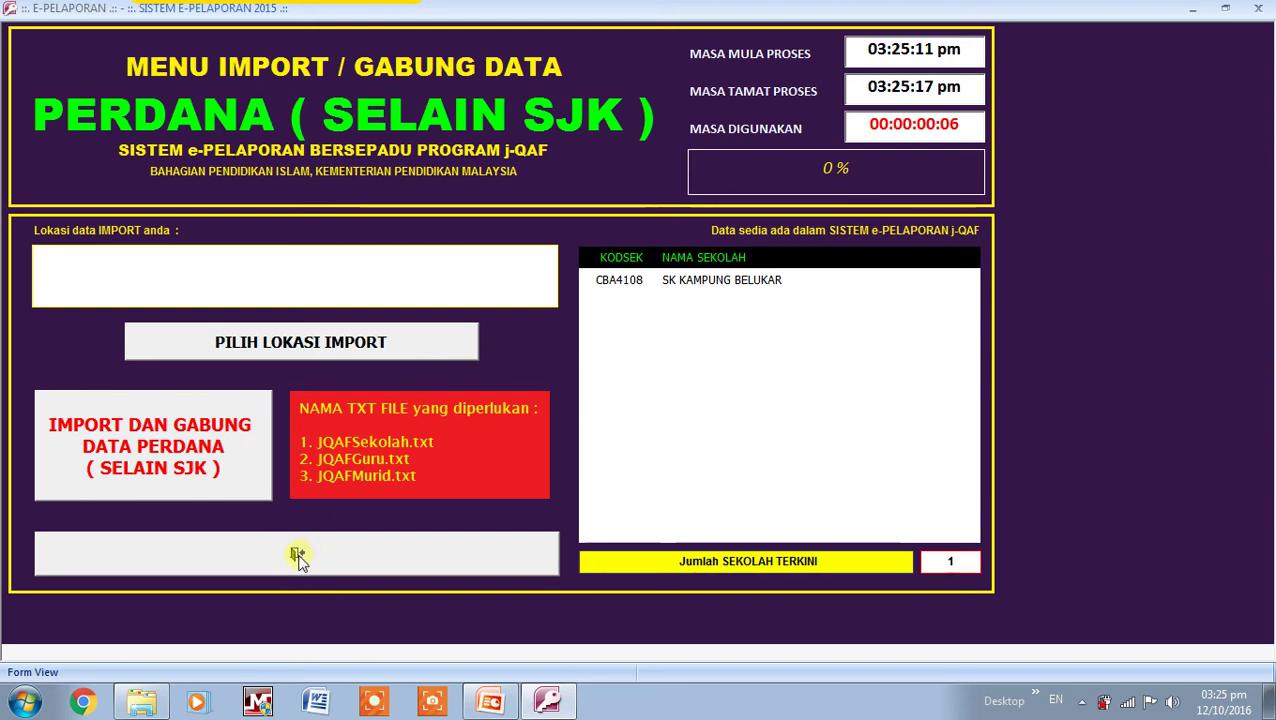
click(300, 558)
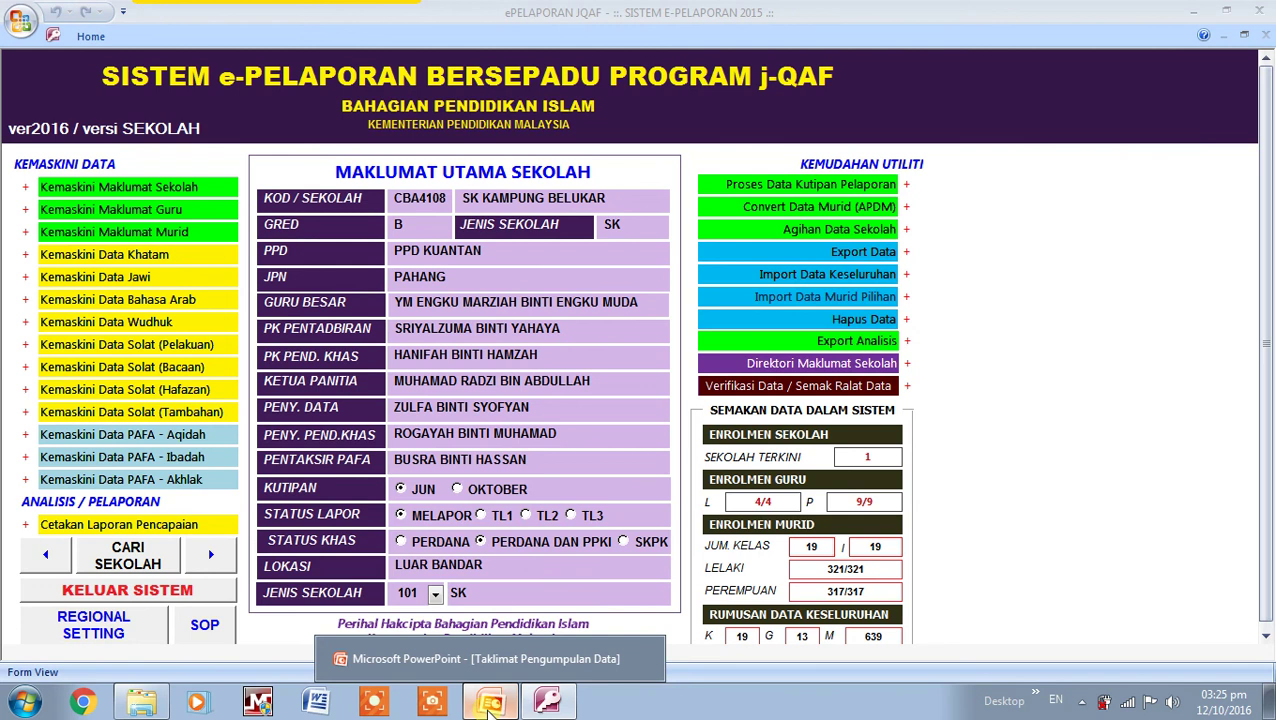
Bring the Taklimat Pengumpulan Data PowerPoint presentation to the front from the taskbar
click(490, 702)
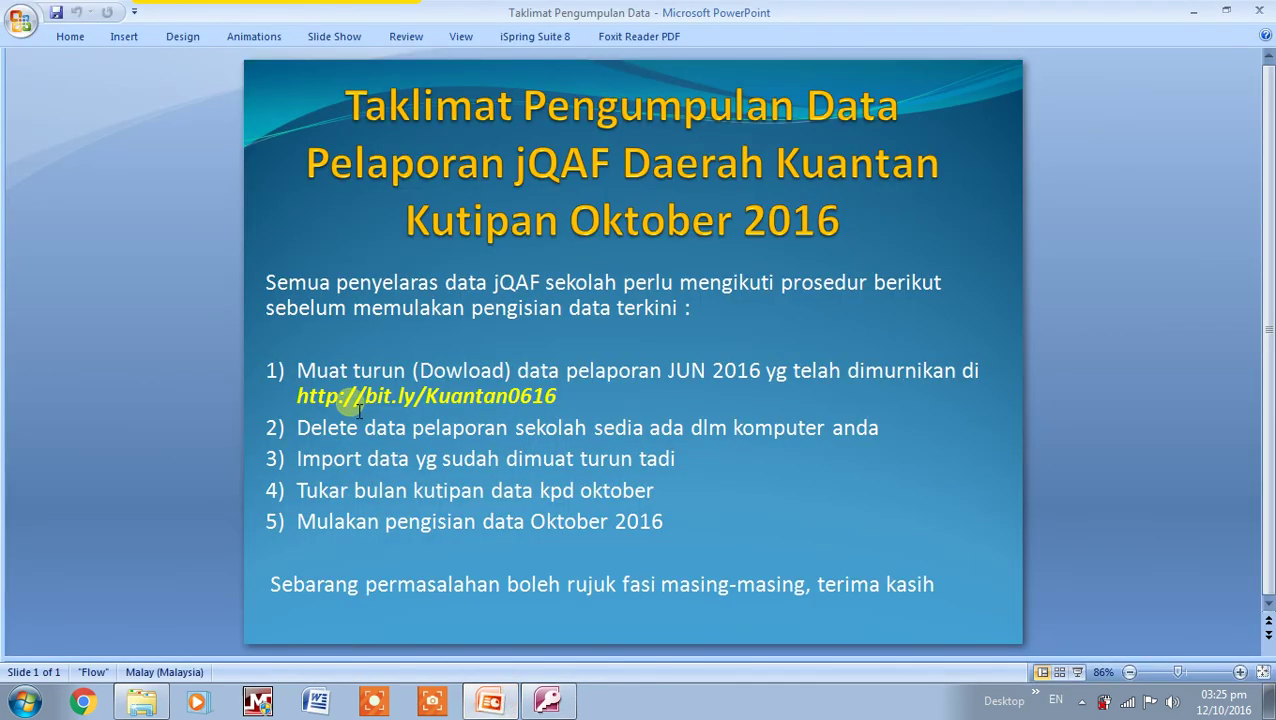